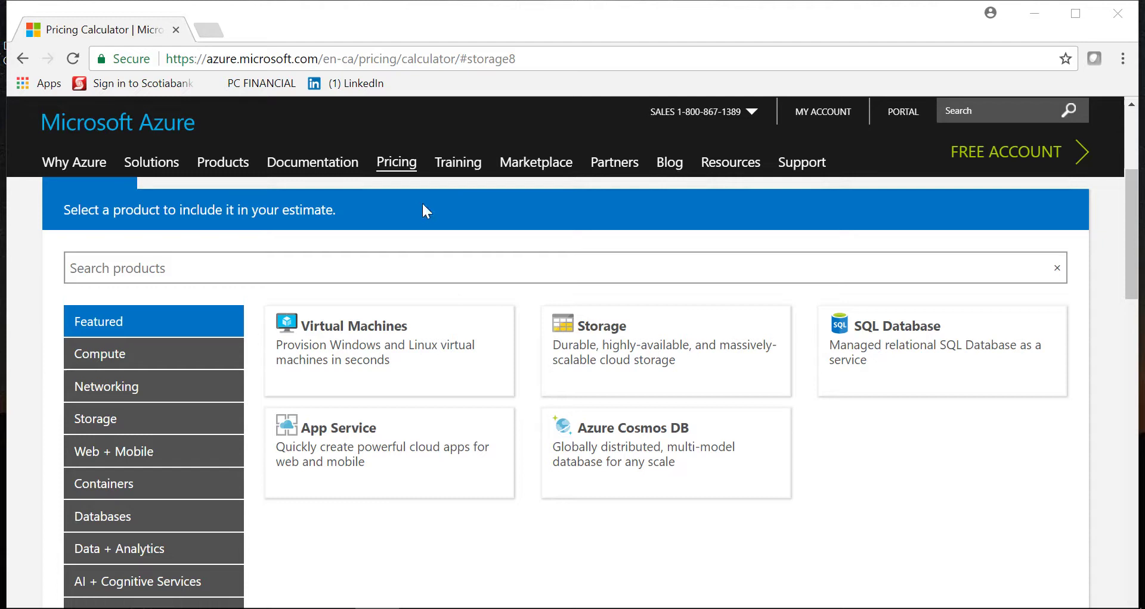
Add the Storage product to the estimate and open its configuration
left_click(631, 331)
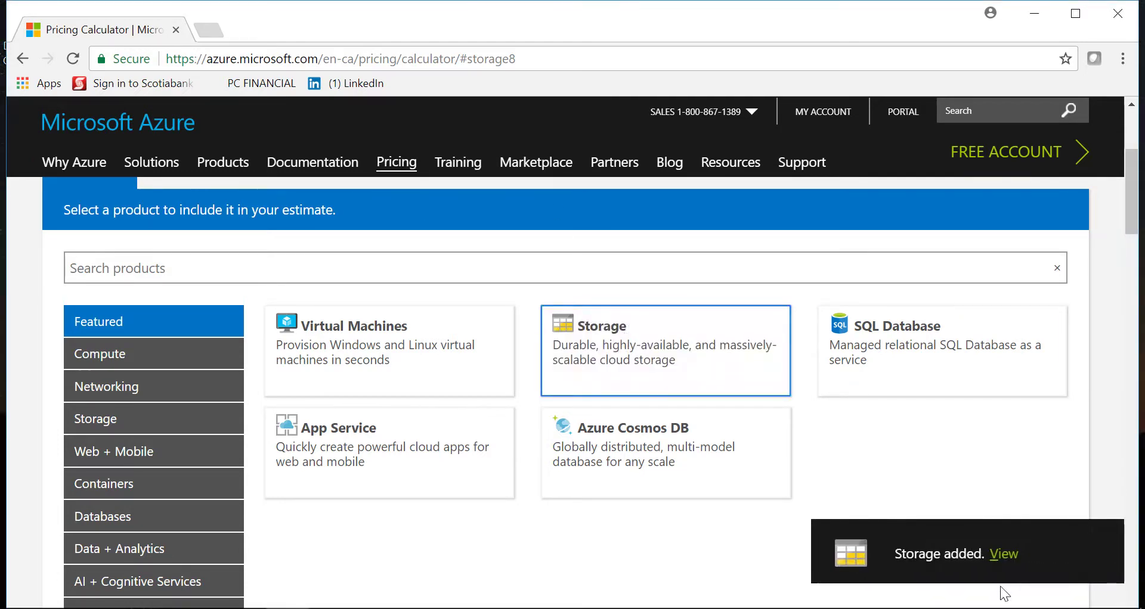
left_click(1006, 563)
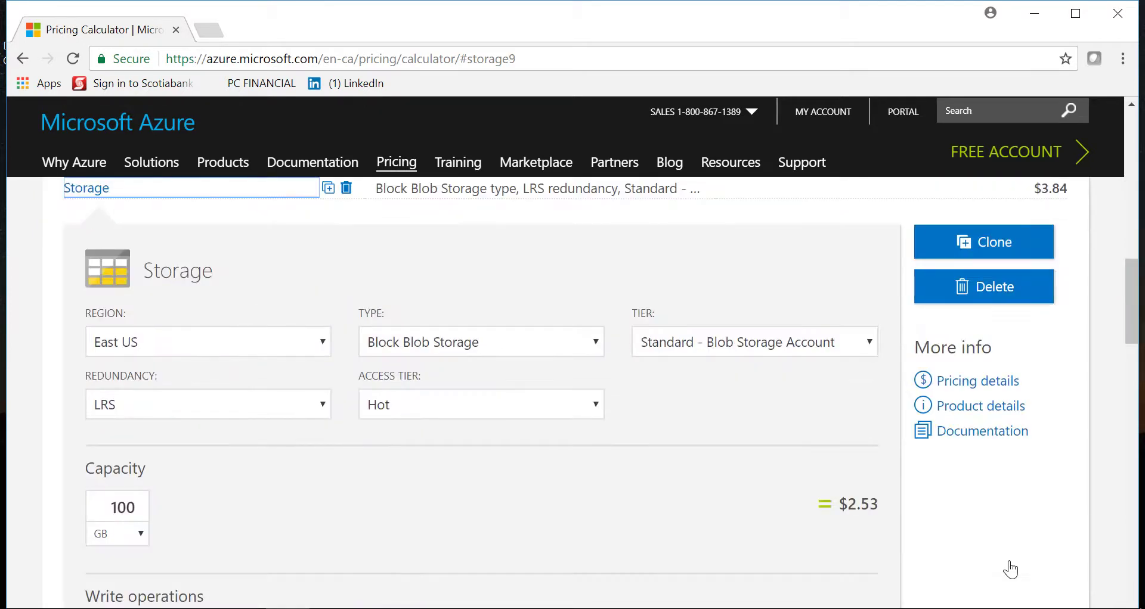
scroll(679, 307, "down", 1)
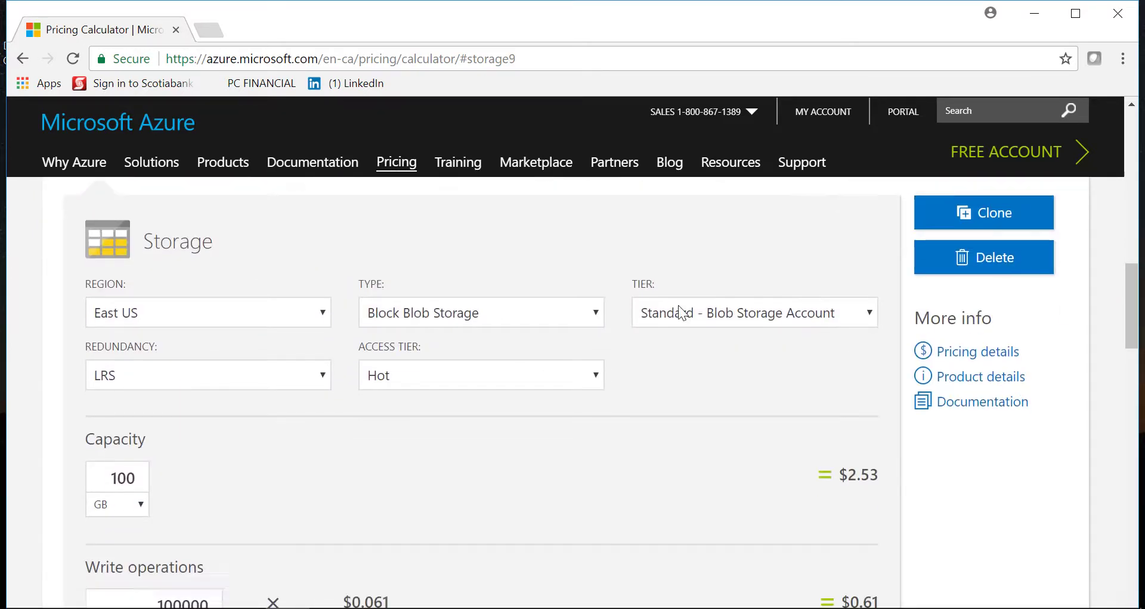
scroll(678, 305, "up", 1)
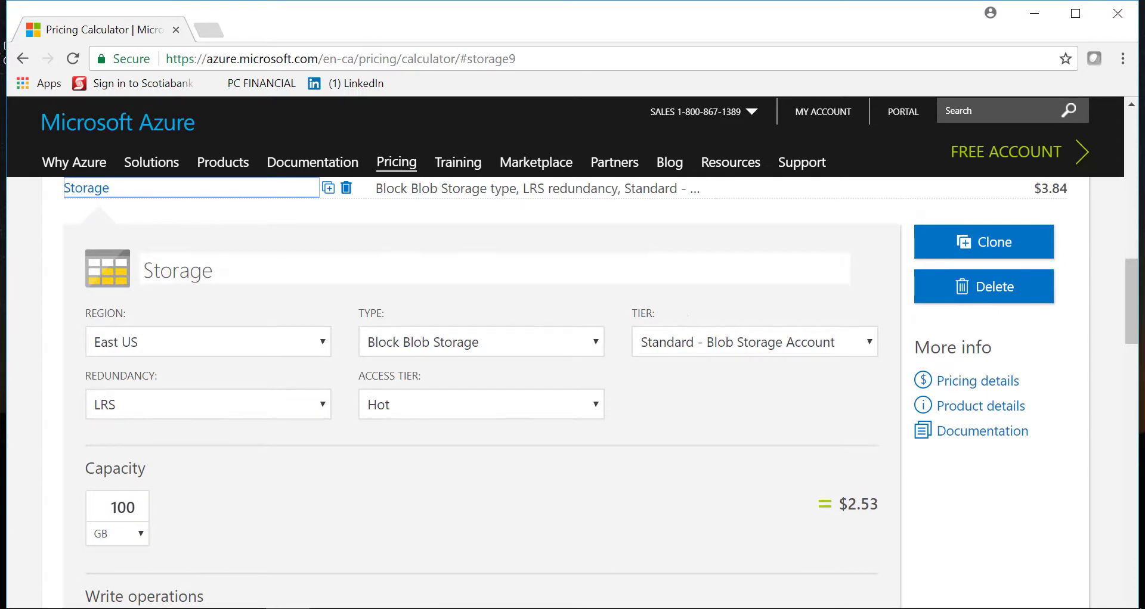
Set the storage estimate's region to Canada Central
left_click(323, 342)
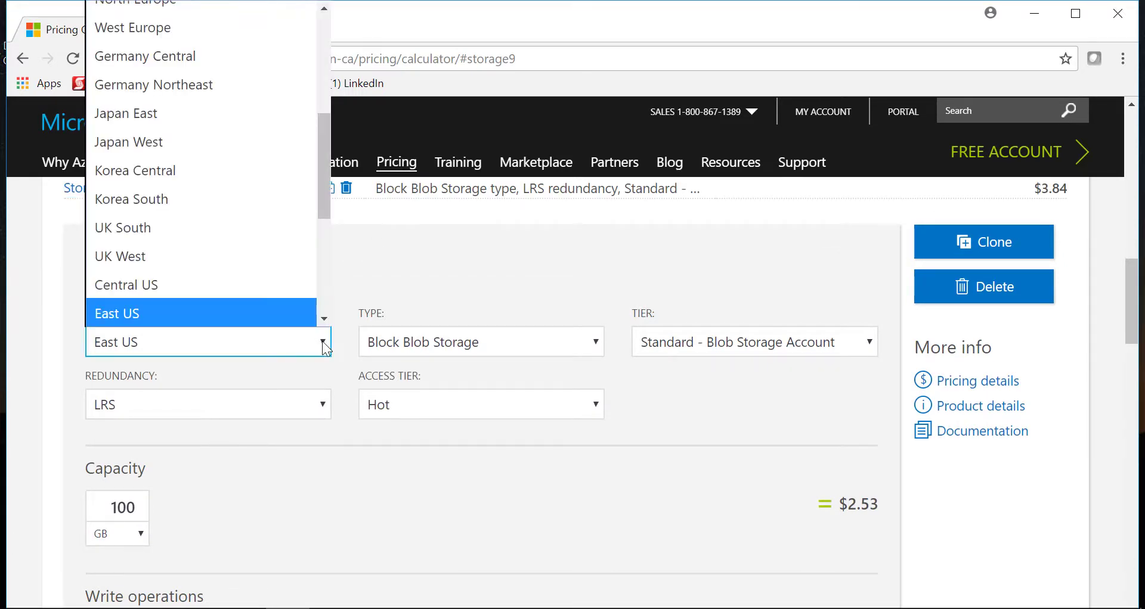
left_click(324, 38)
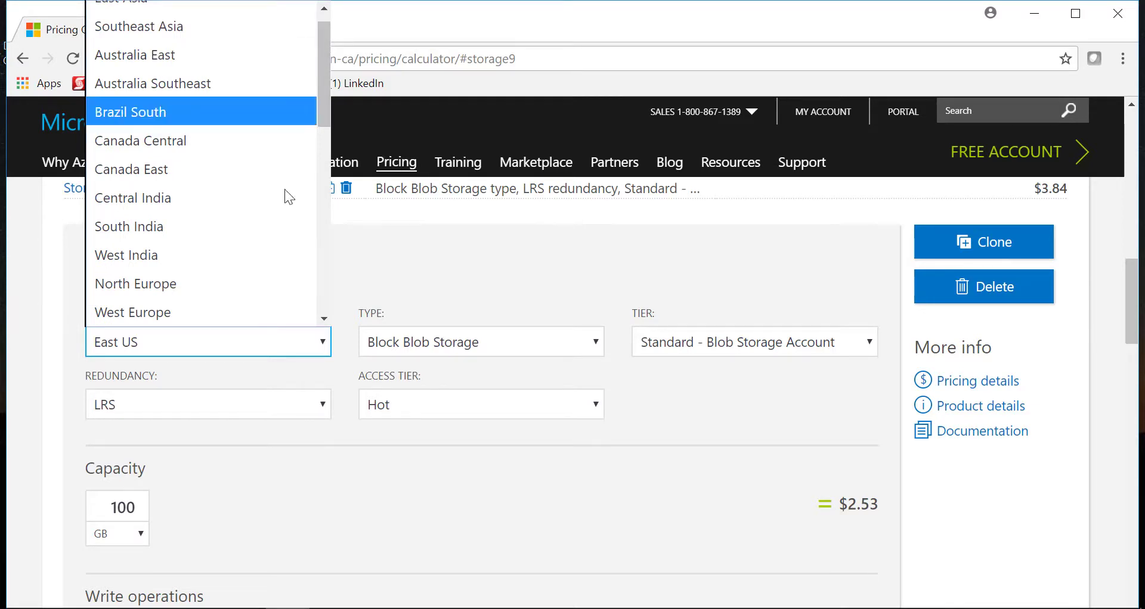
key("Escape")
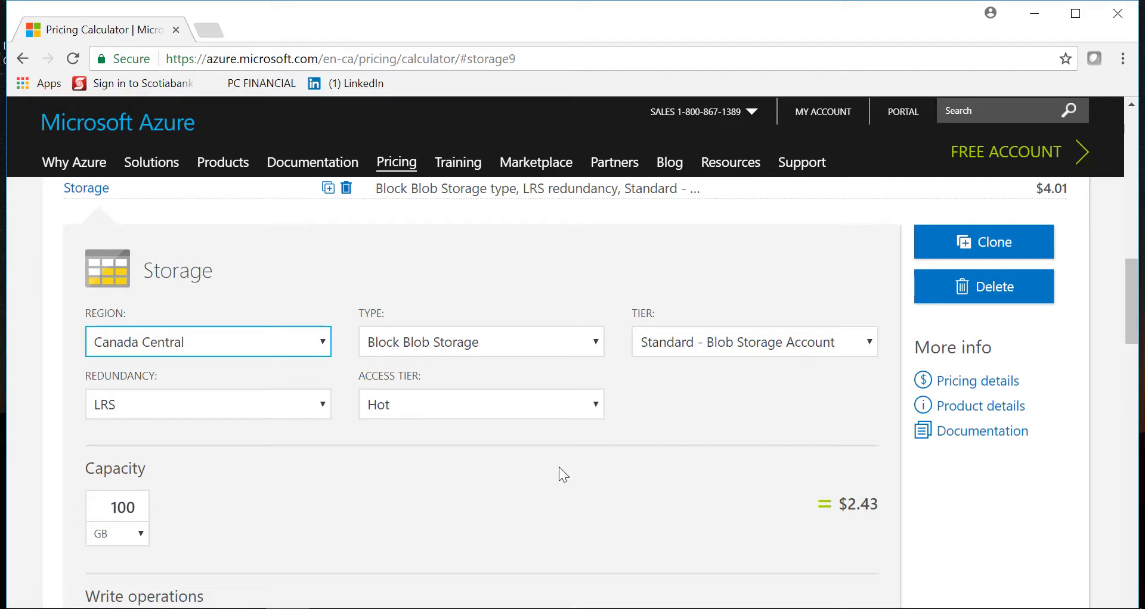
Look over the storage types, and try the Standard - General Purpose Storage Account tier before returning to Standard - Blob Storage Account
left_click(598, 354)
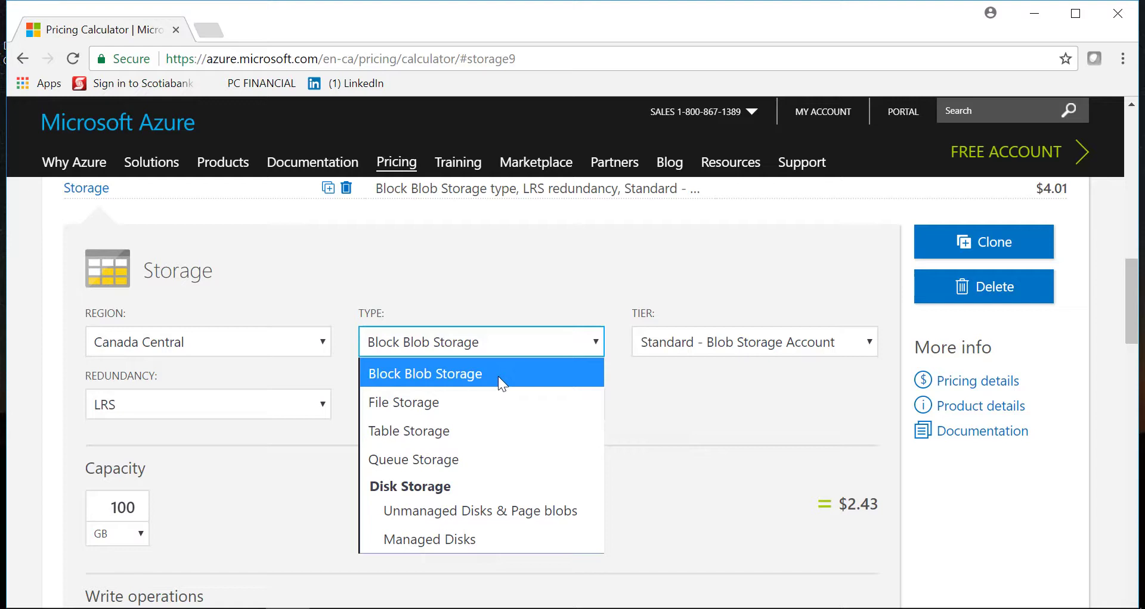
left_click(749, 427)
left_click(874, 351)
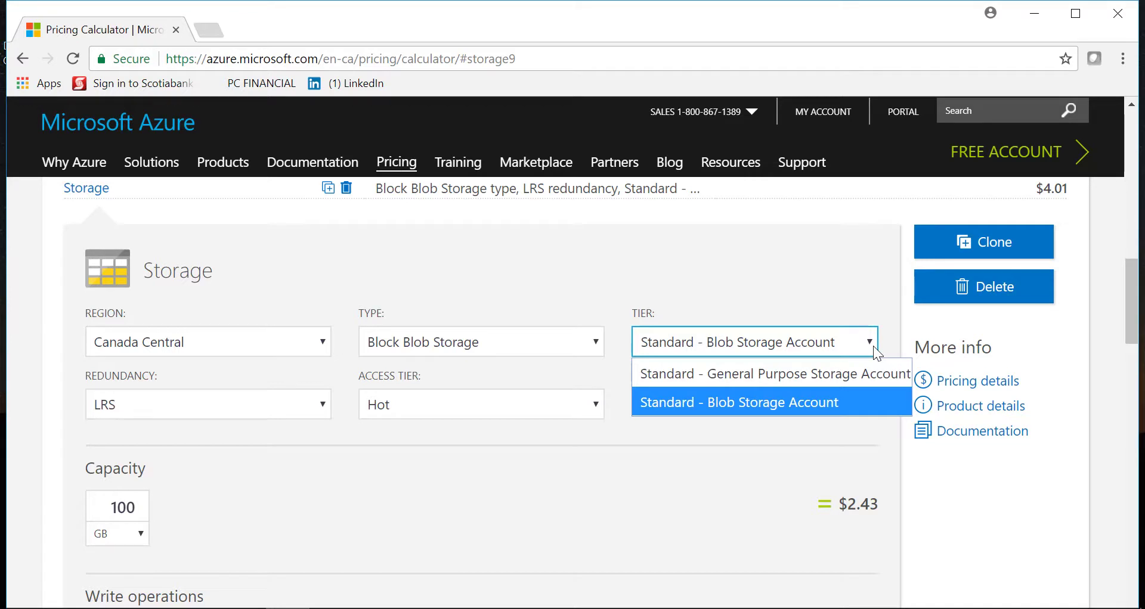
left_click(823, 378)
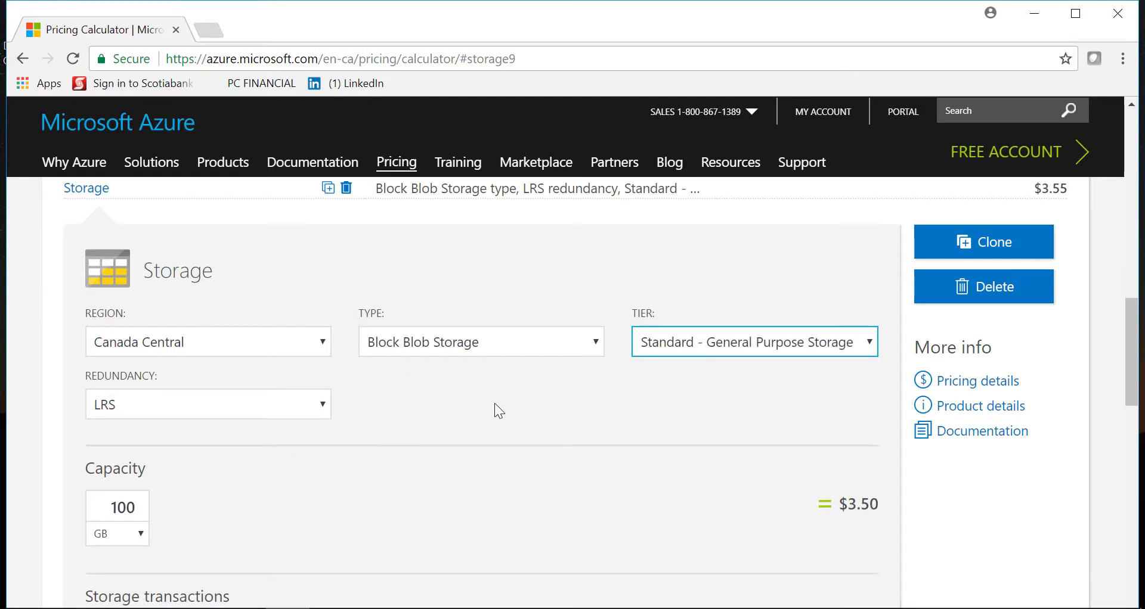
left_click(773, 348)
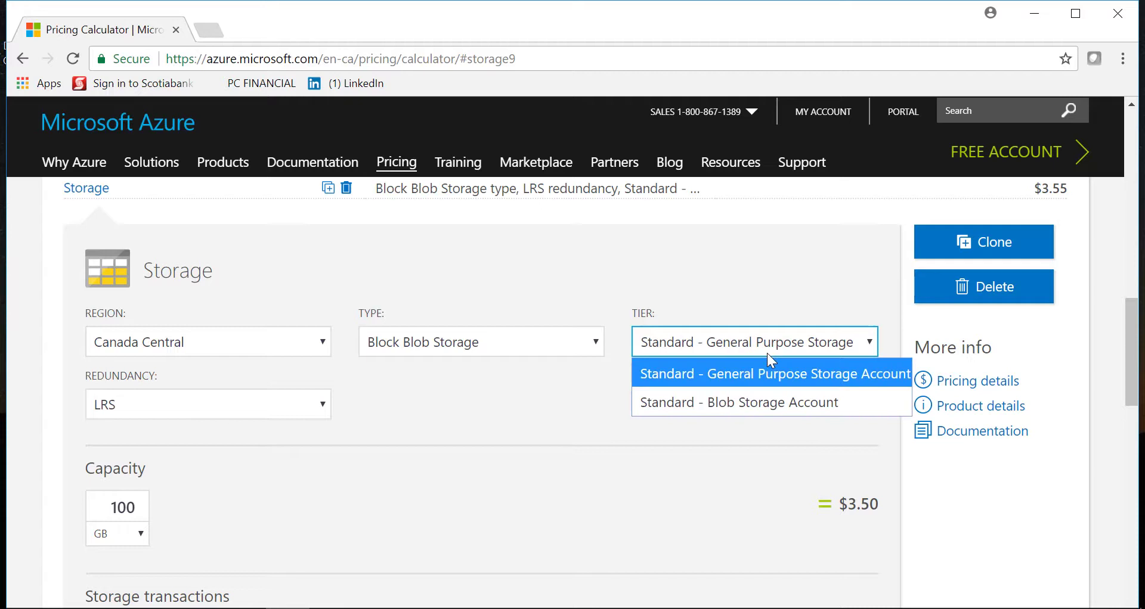
left_click(757, 404)
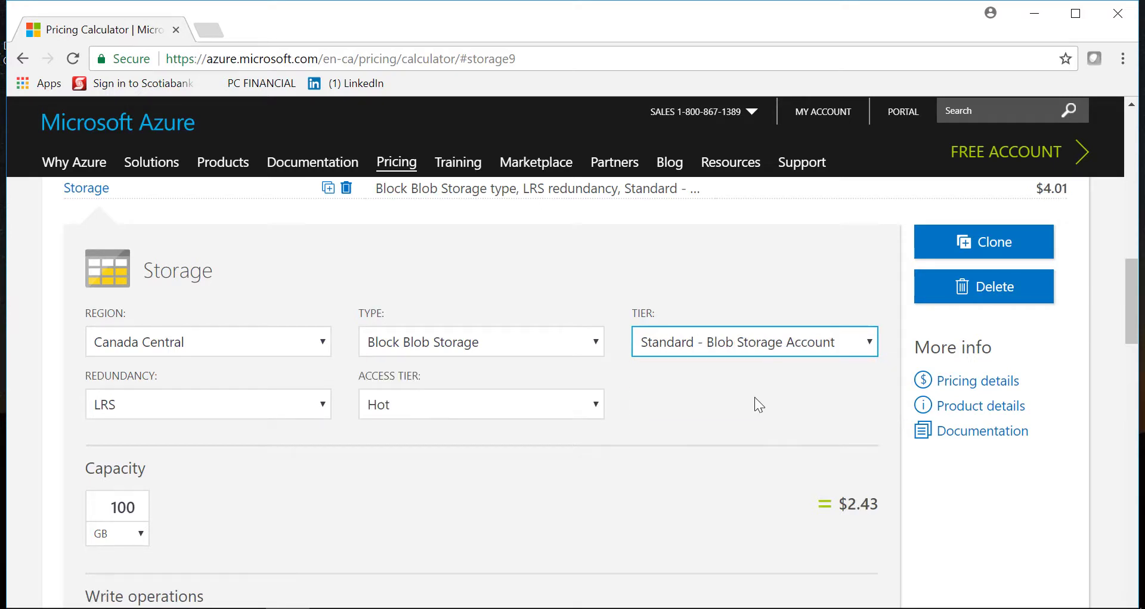
Examine the available access tier, redundancy and storage type options for the storage estimate
left_click(598, 406)
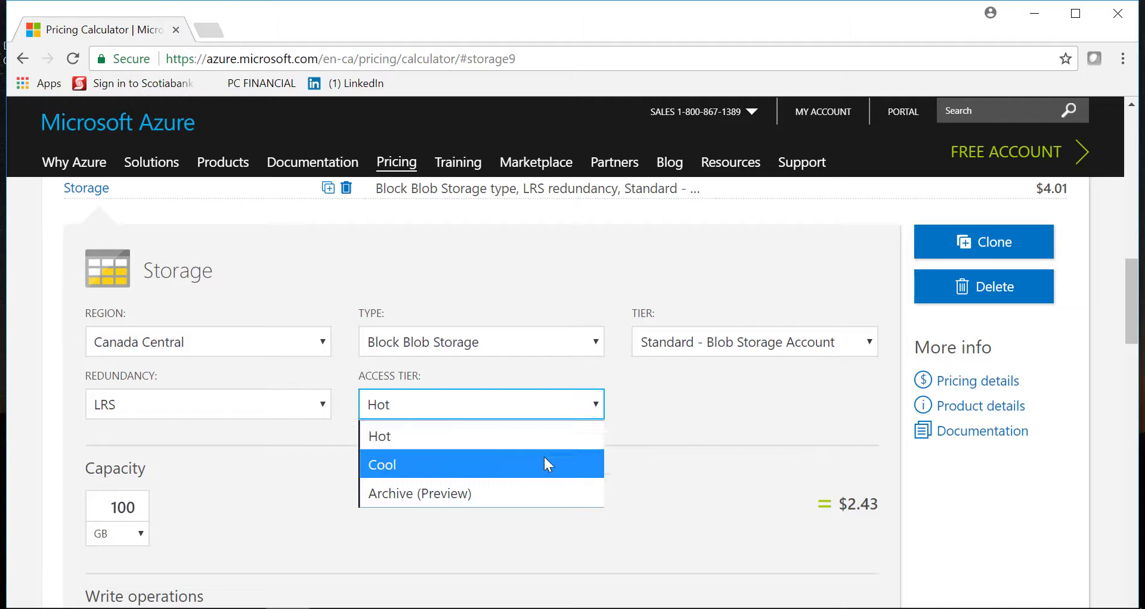
left_click(692, 402)
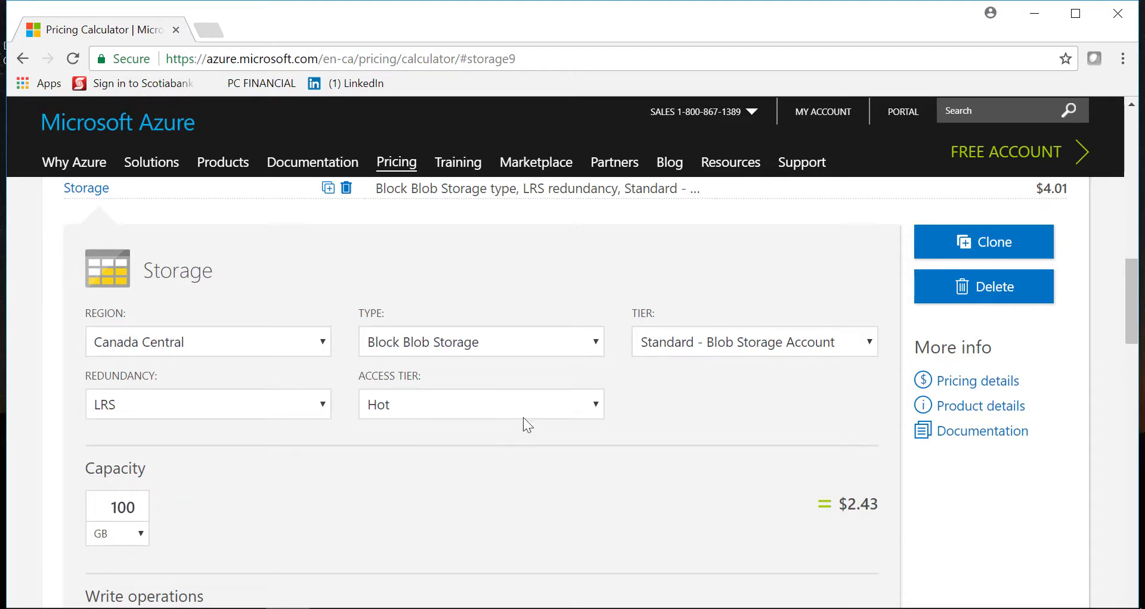
left_click(326, 411)
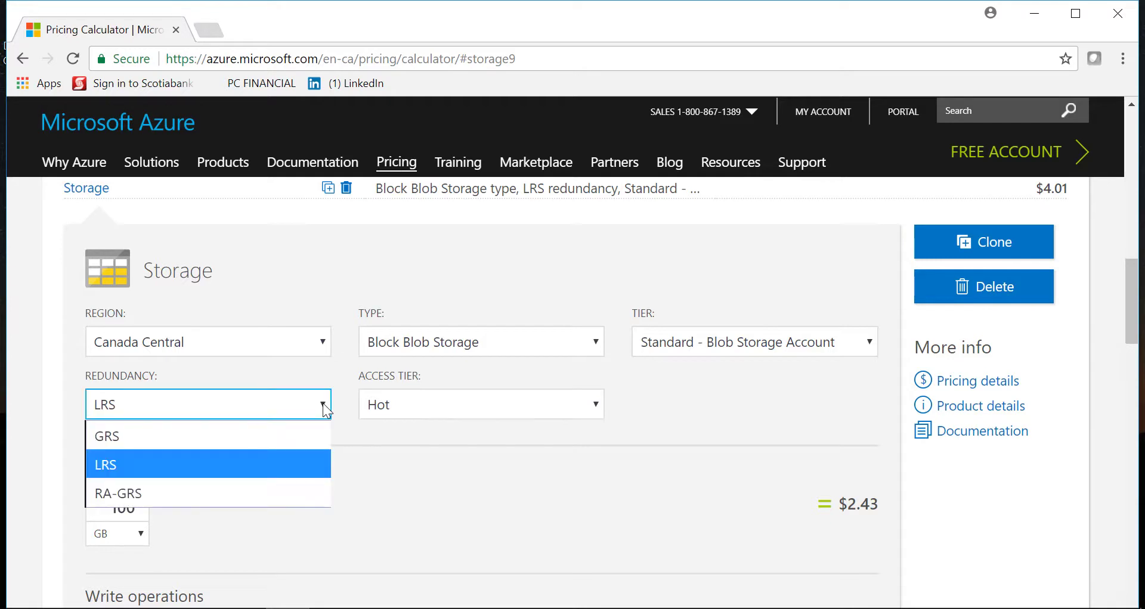
left_click(656, 420)
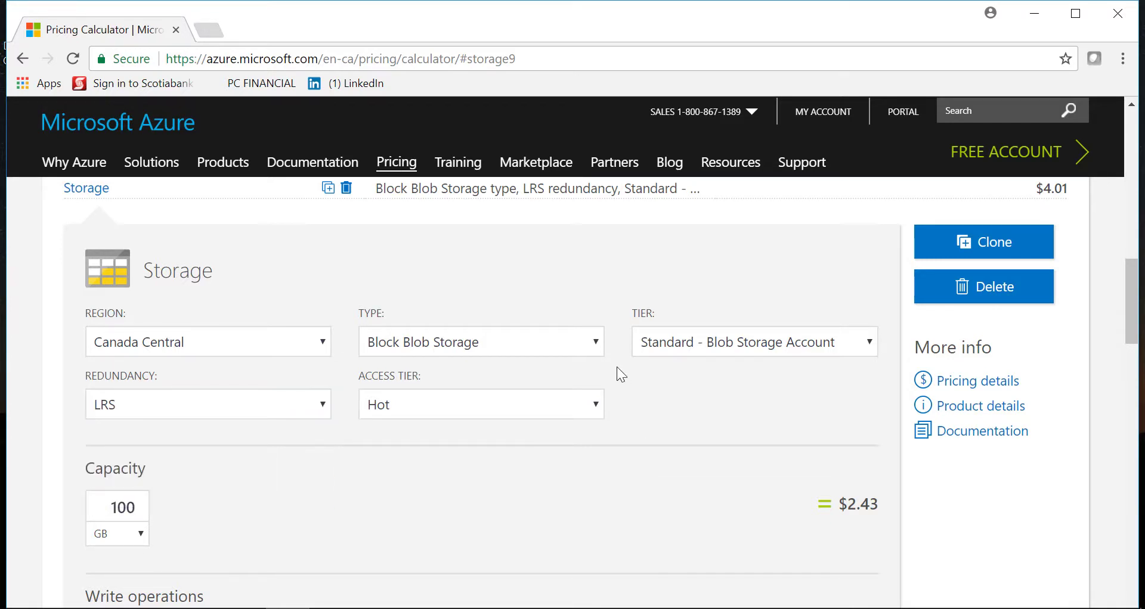
left_click(596, 348)
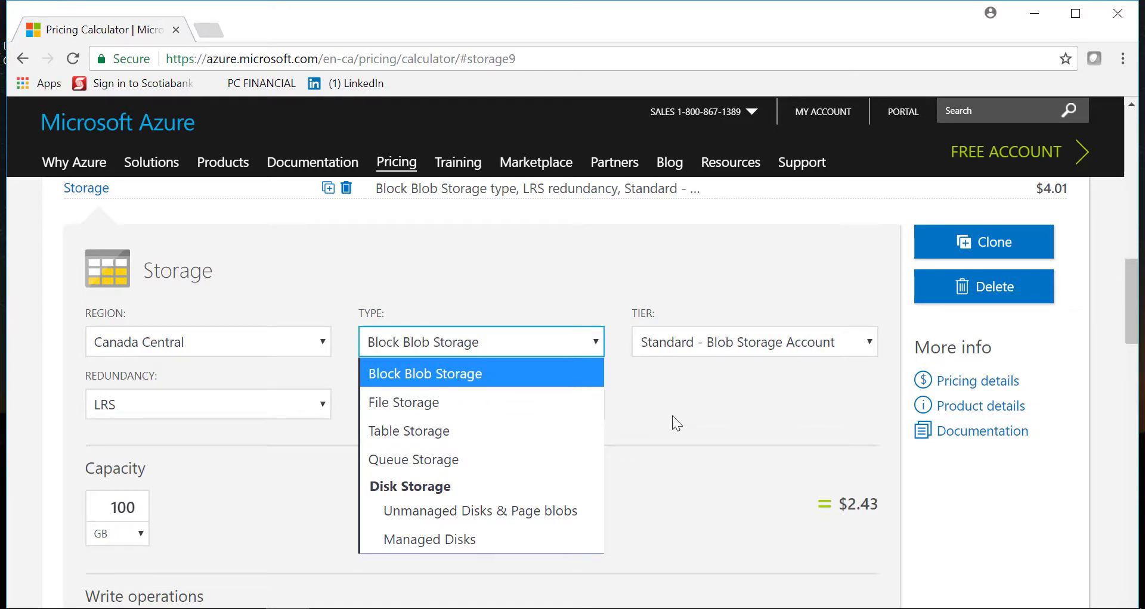
left_click(658, 379)
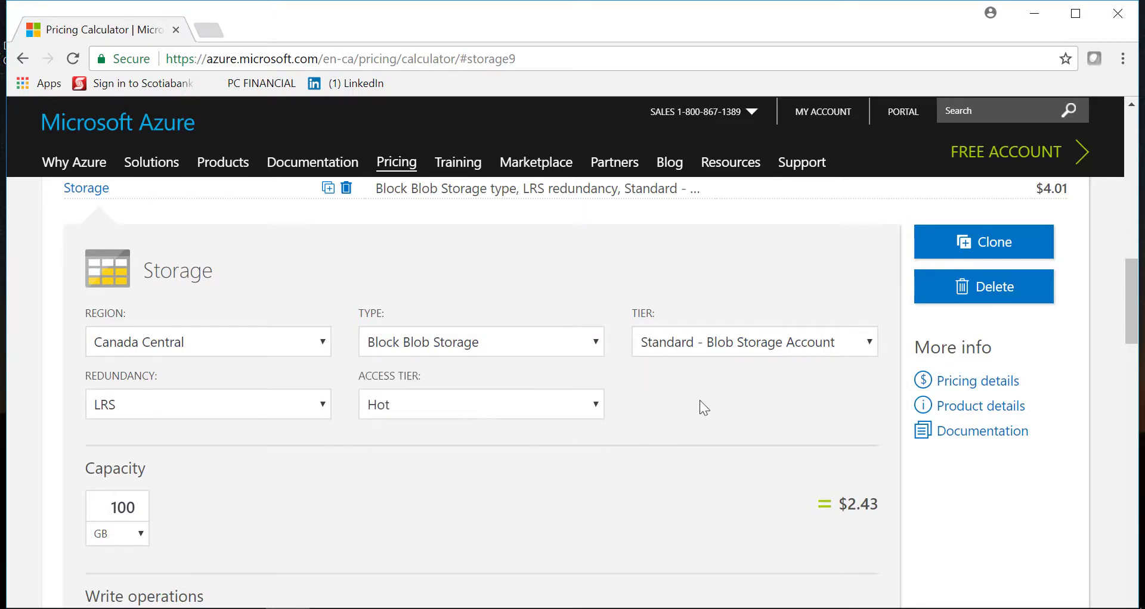
left_click(595, 343)
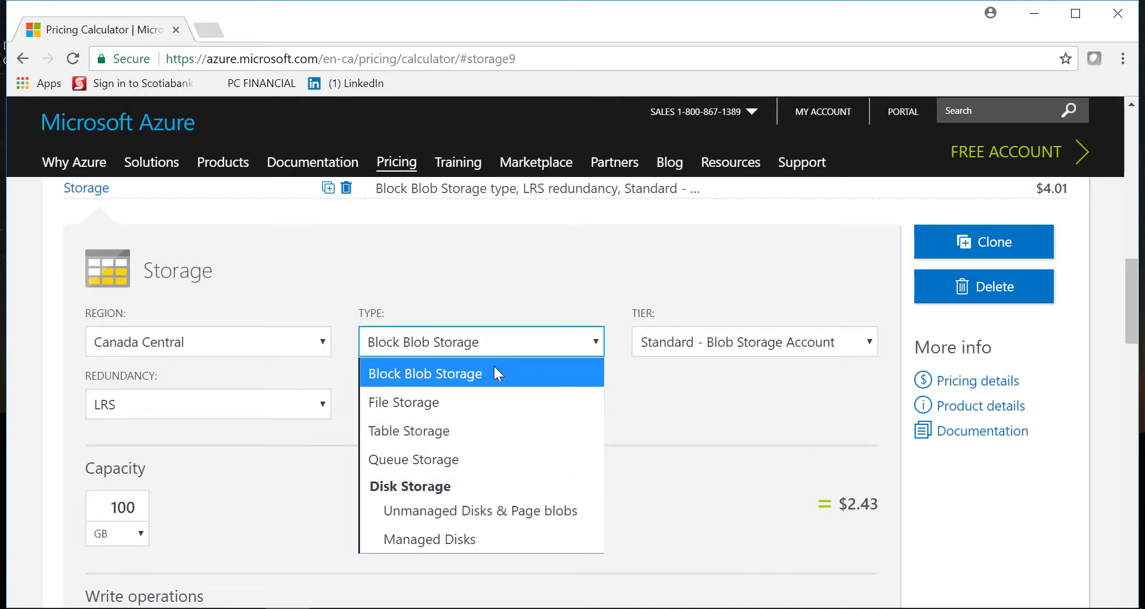
left_click(685, 387)
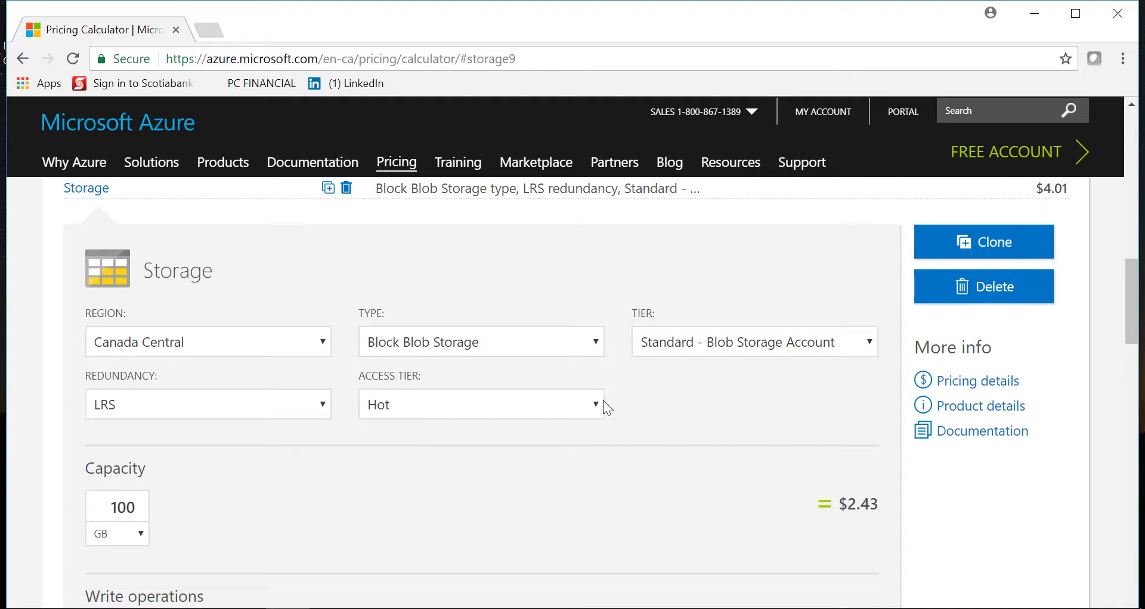
Try GRS and RA-GRS as the redundancy option for the block blob storage
left_click(317, 407)
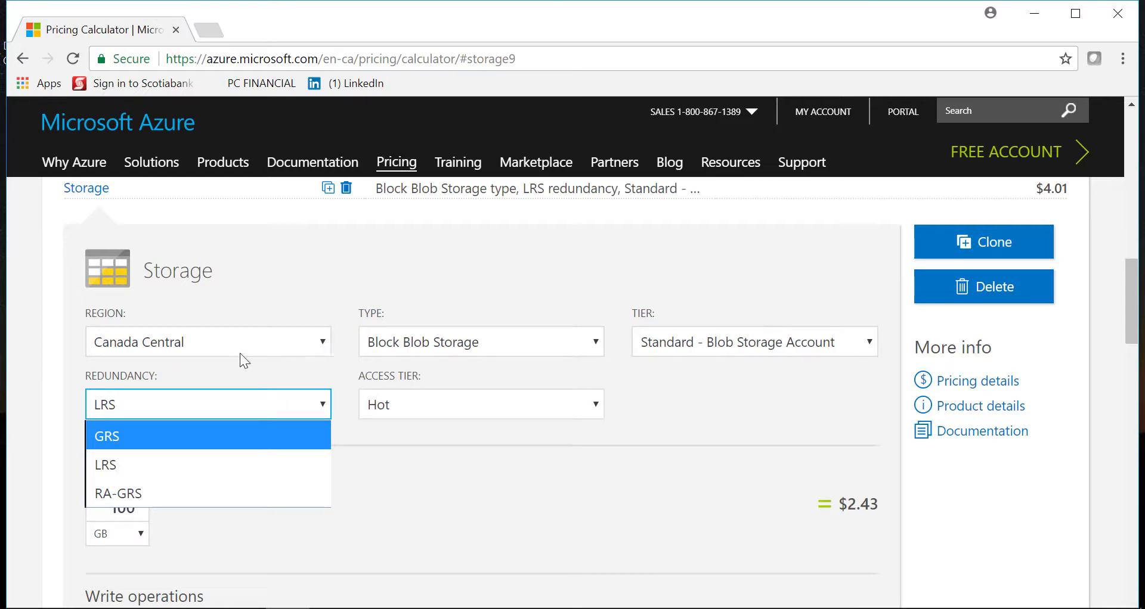
left_click(179, 434)
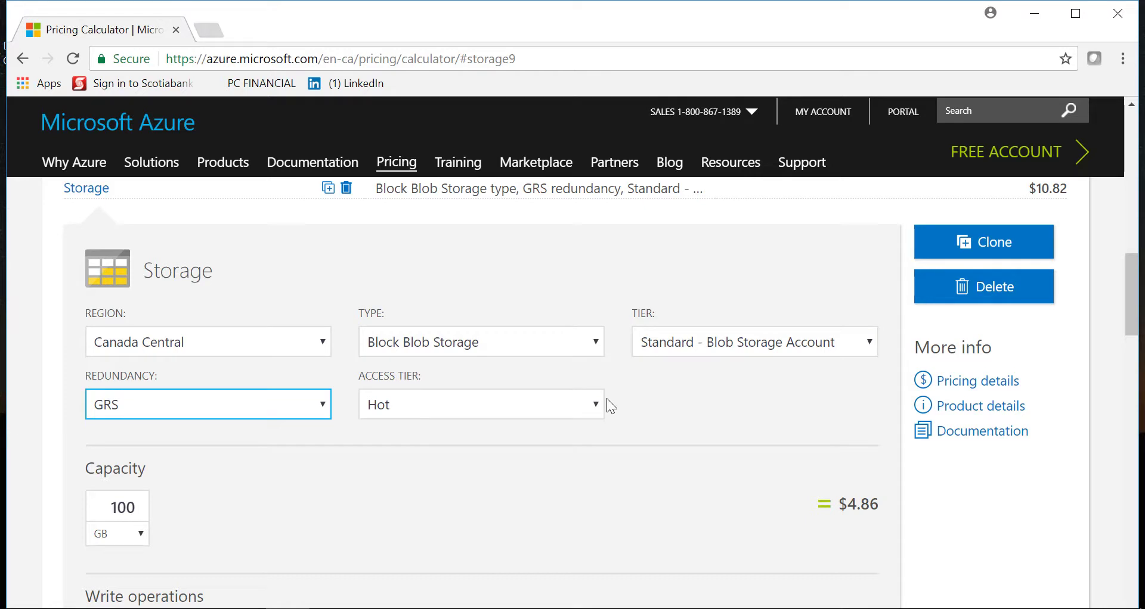
left_click(323, 404)
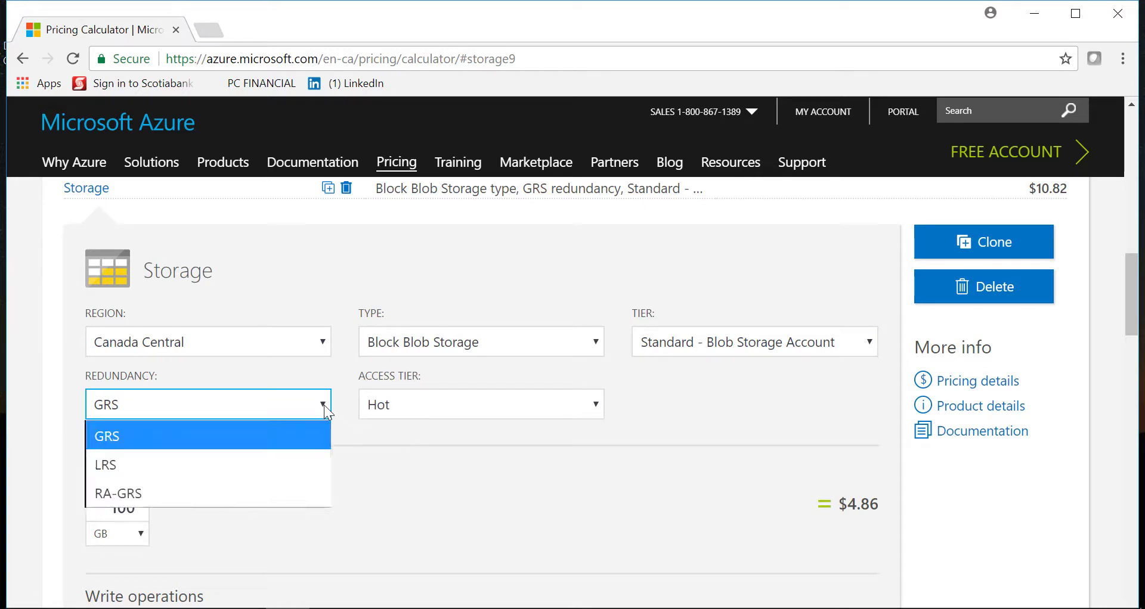
left_click(225, 491)
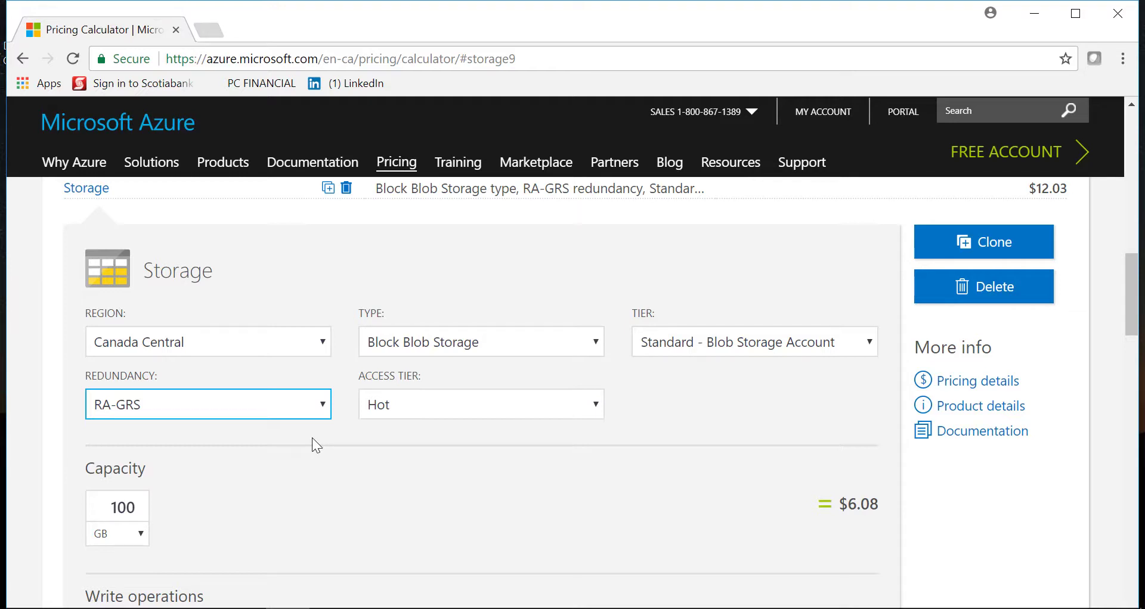
left_click(325, 411)
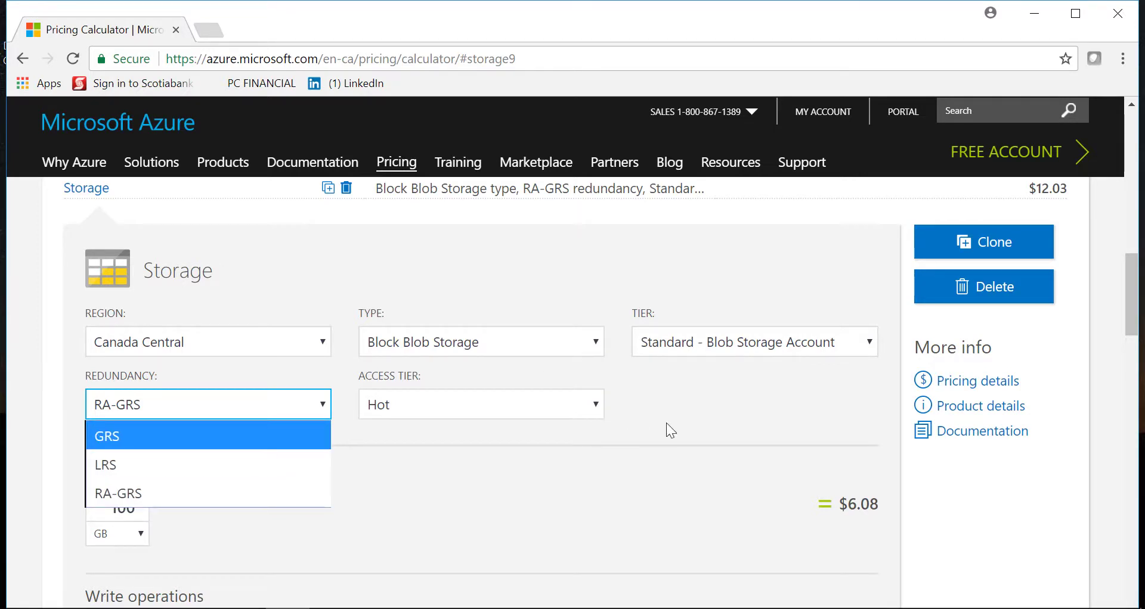
left_click(685, 448)
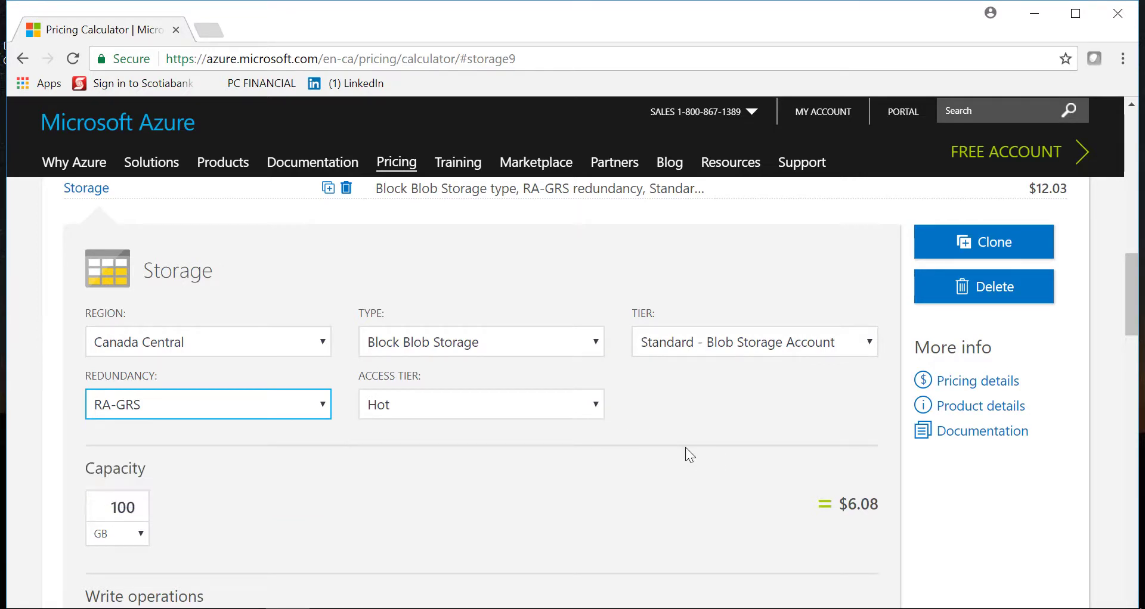
Set the storage capacity to 1 TB and the redundancy to LRS
left_click(141, 535)
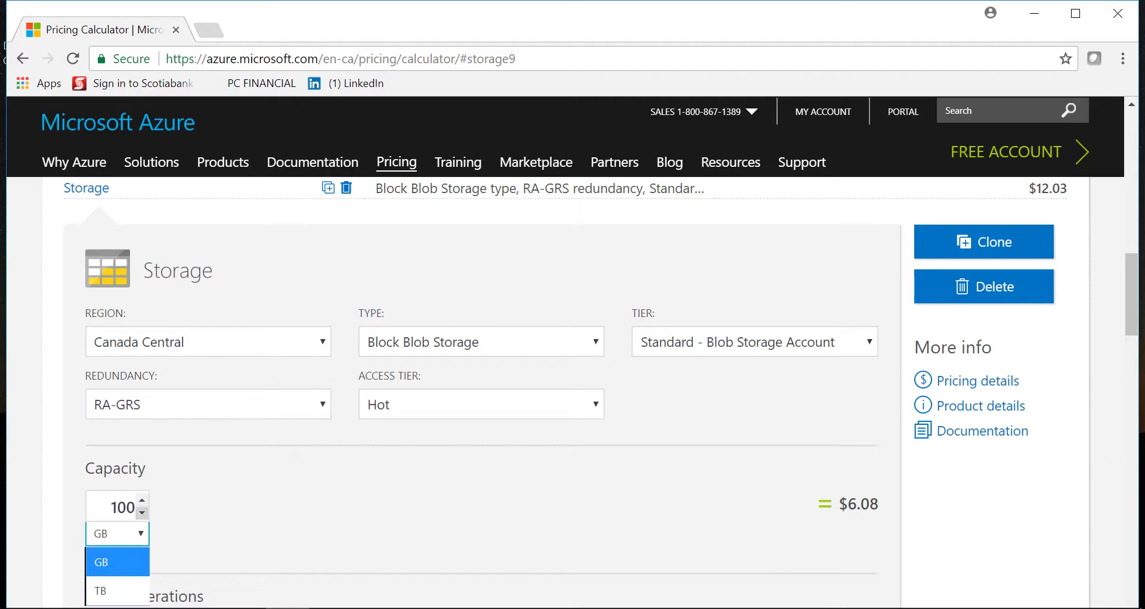
left_click(135, 508)
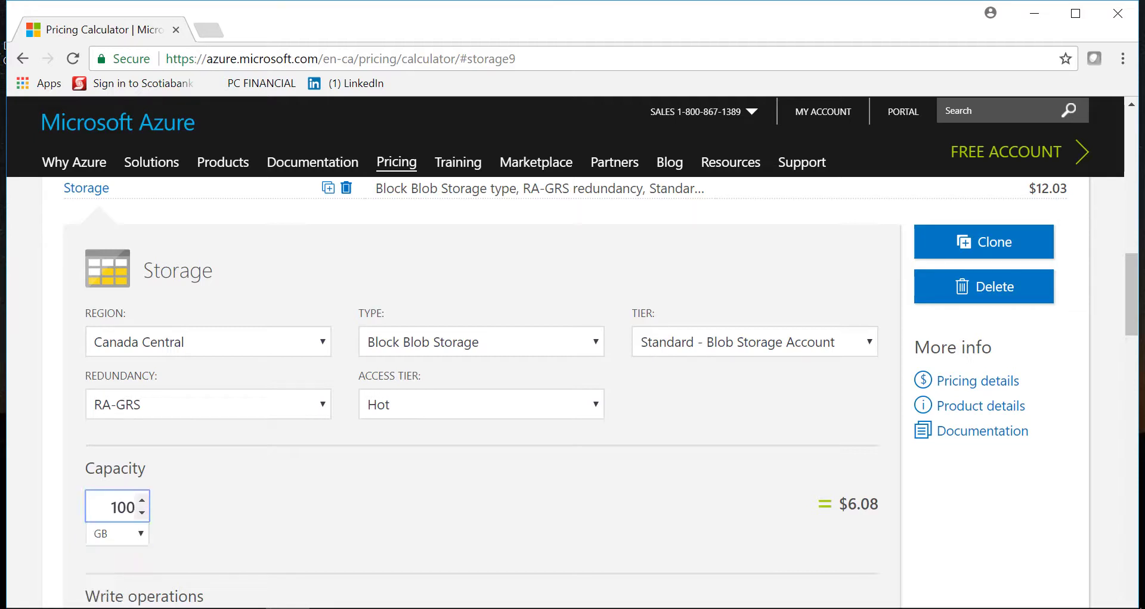
key("BackSpace")
key("BackSpace")
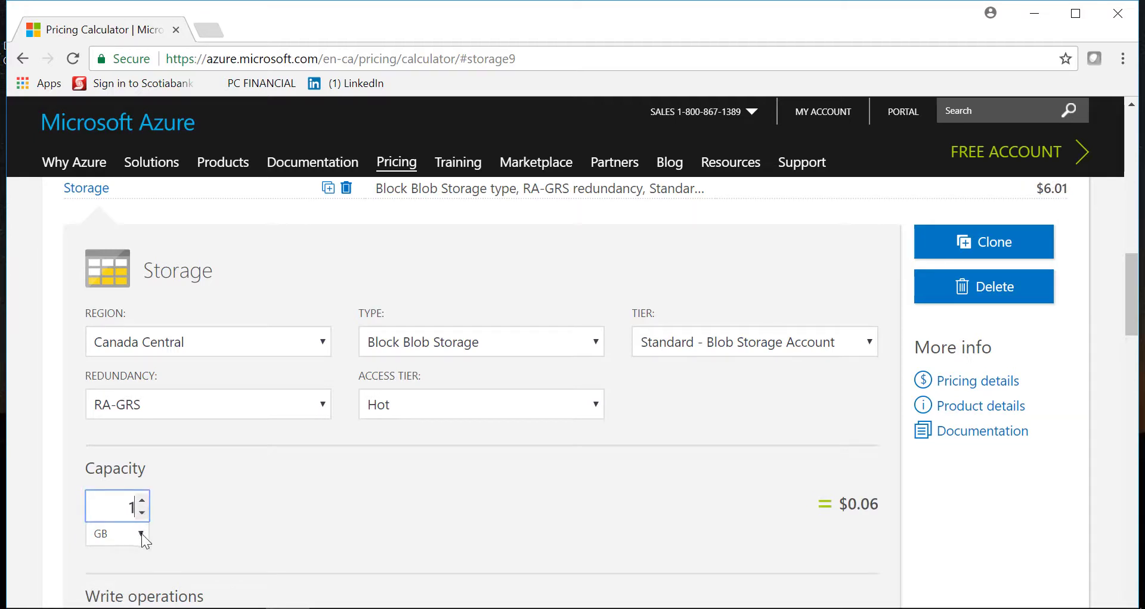
left_click(141, 534)
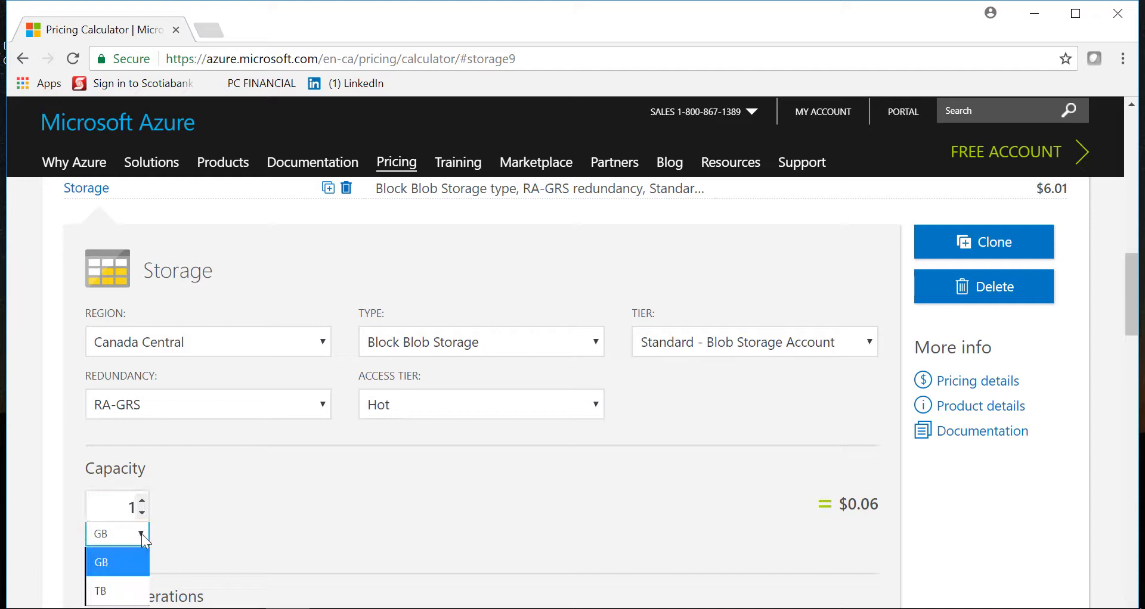
left_click(117, 591)
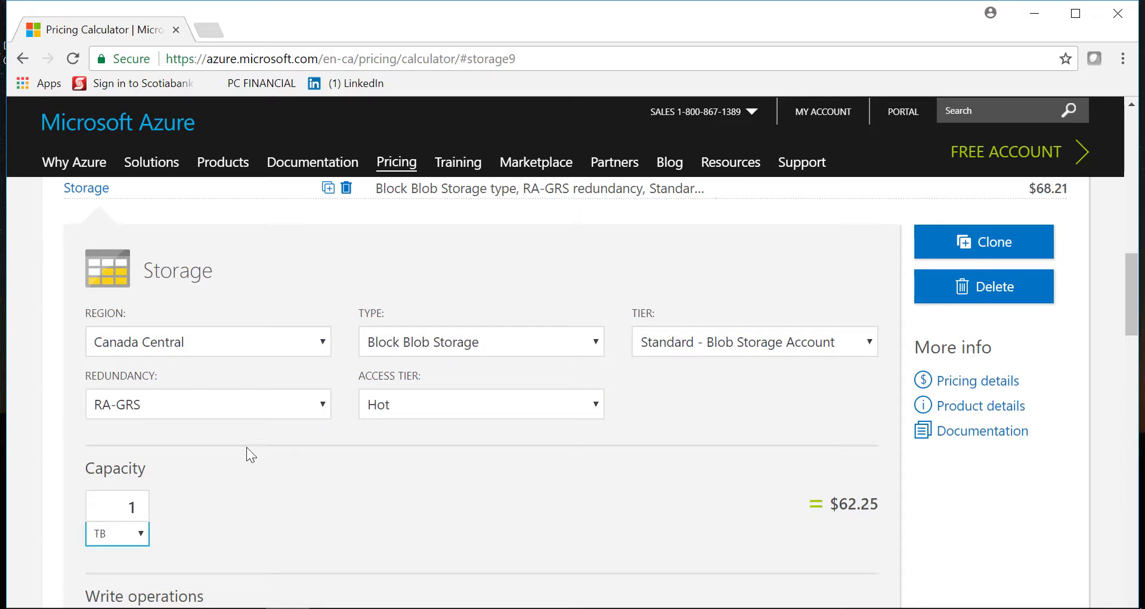
left_click(323, 411)
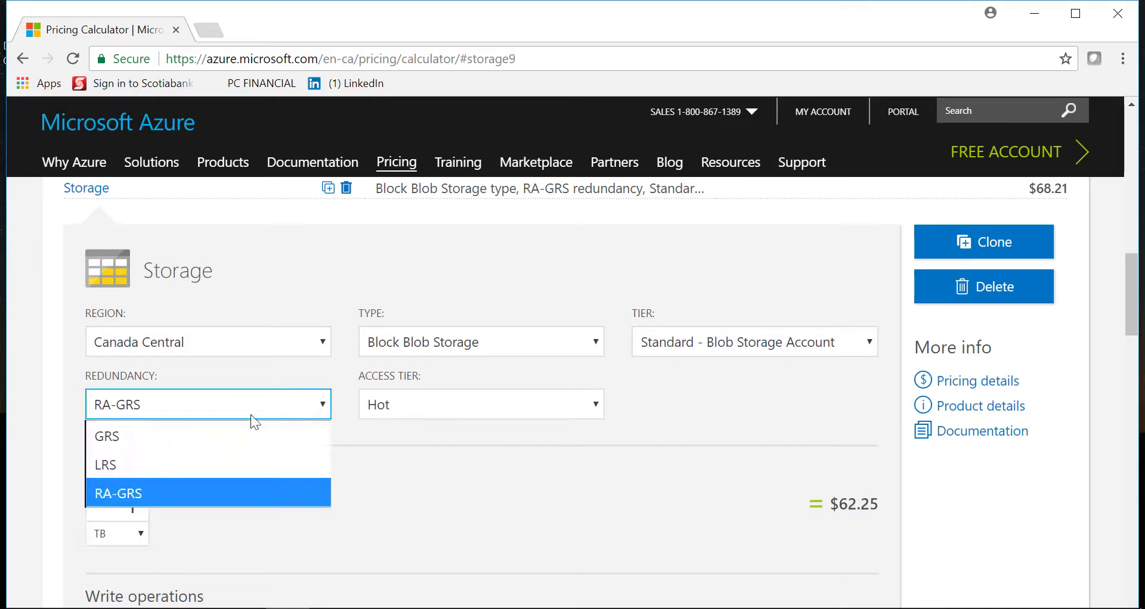
left_click(191, 471)
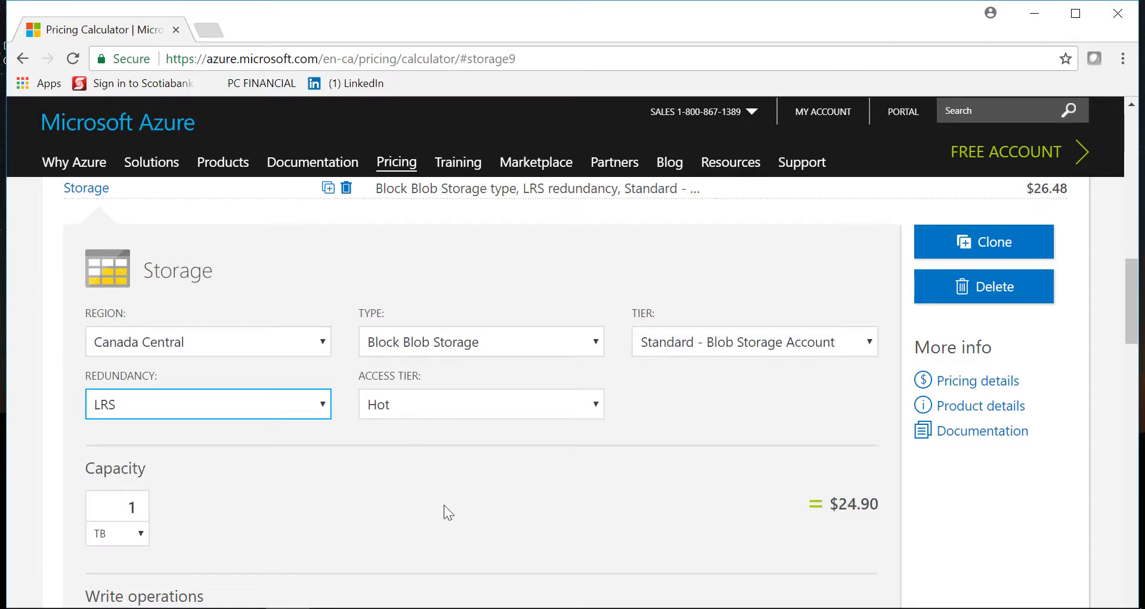
Review the storage estimate's costs for operations, data retrieval and data write, along with its sub-total and the support section
scroll(624, 492, "down", 5)
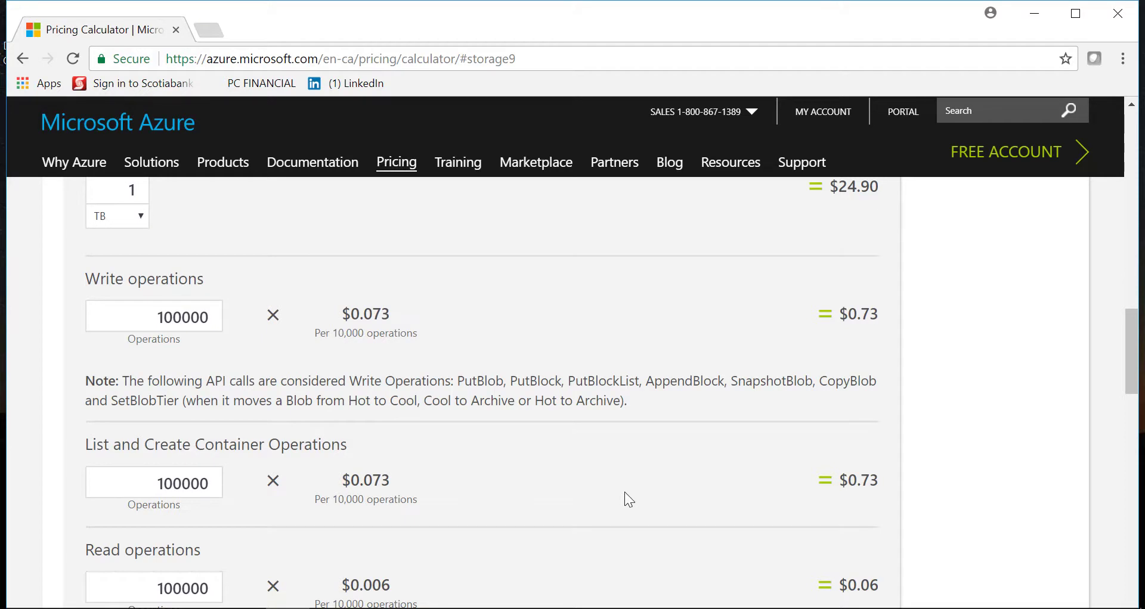
scroll(629, 499, "down", 7)
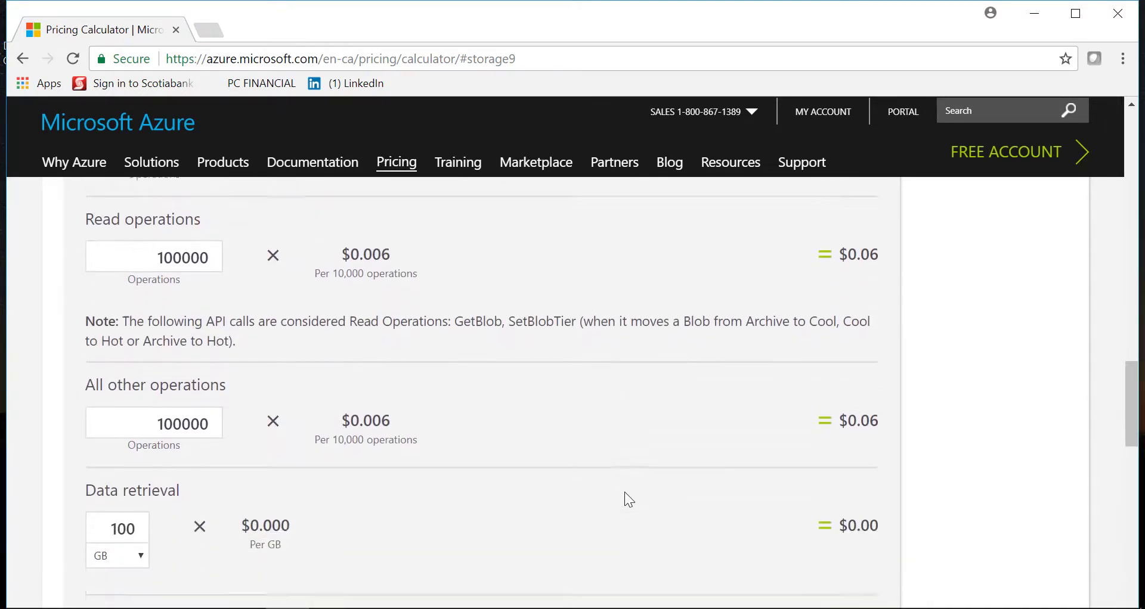
scroll(628, 500, "down", 5)
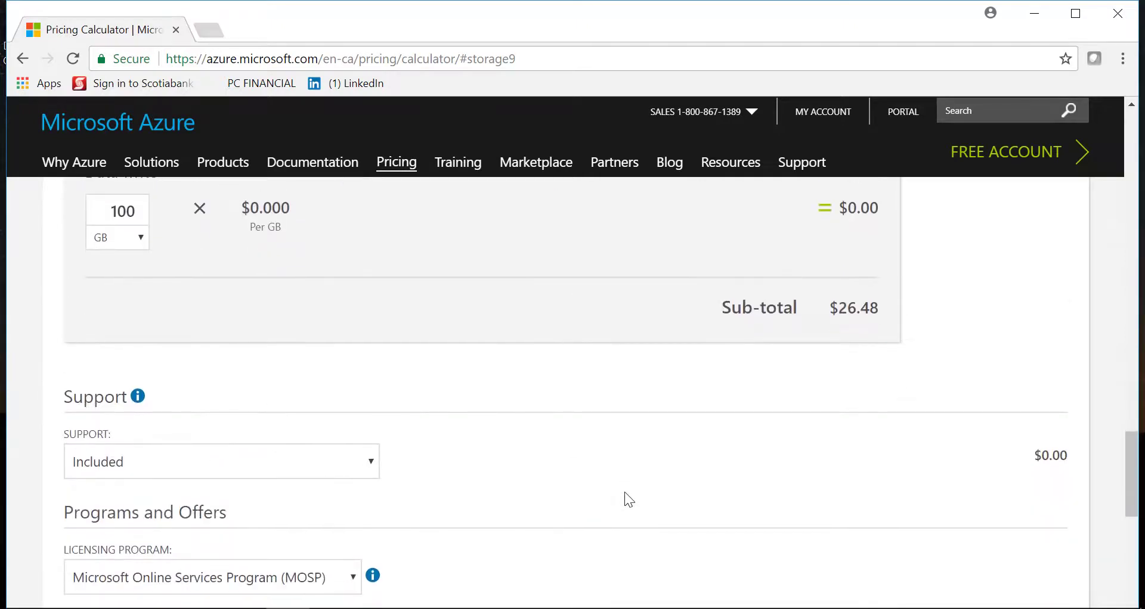
scroll(625, 495, "up", 4)
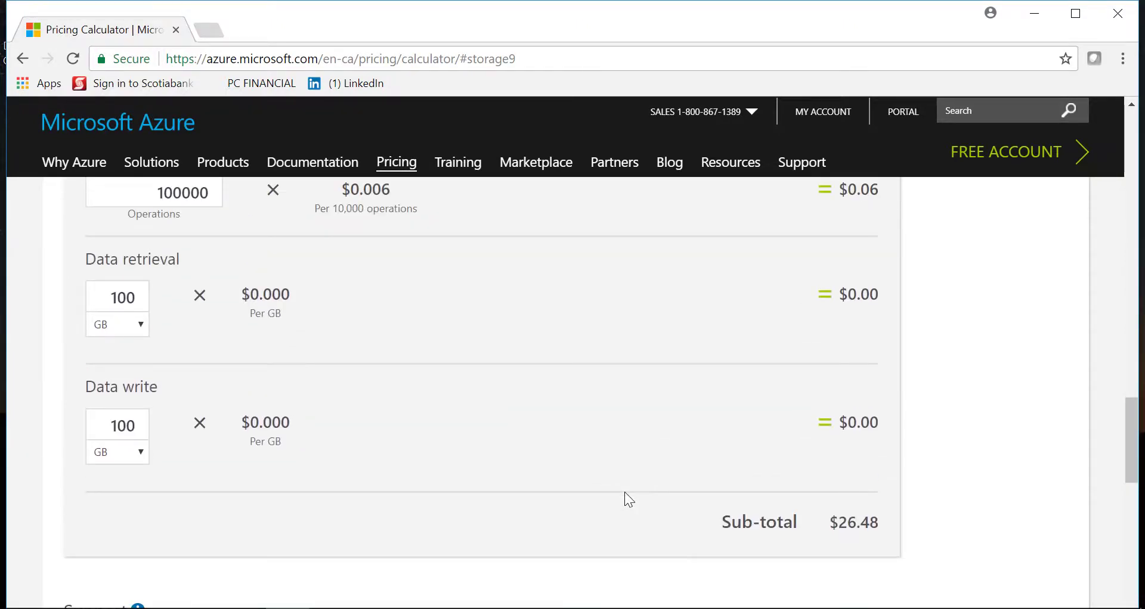
scroll(625, 495, "up", 5)
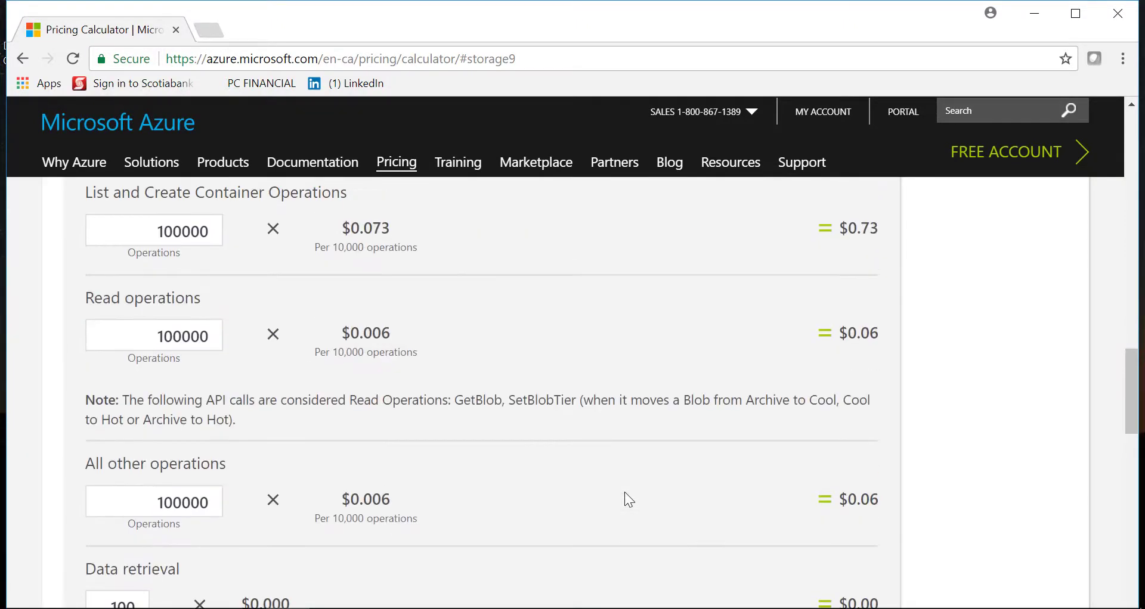
scroll(625, 495, "up", 5)
scroll(625, 495, "up", 6)
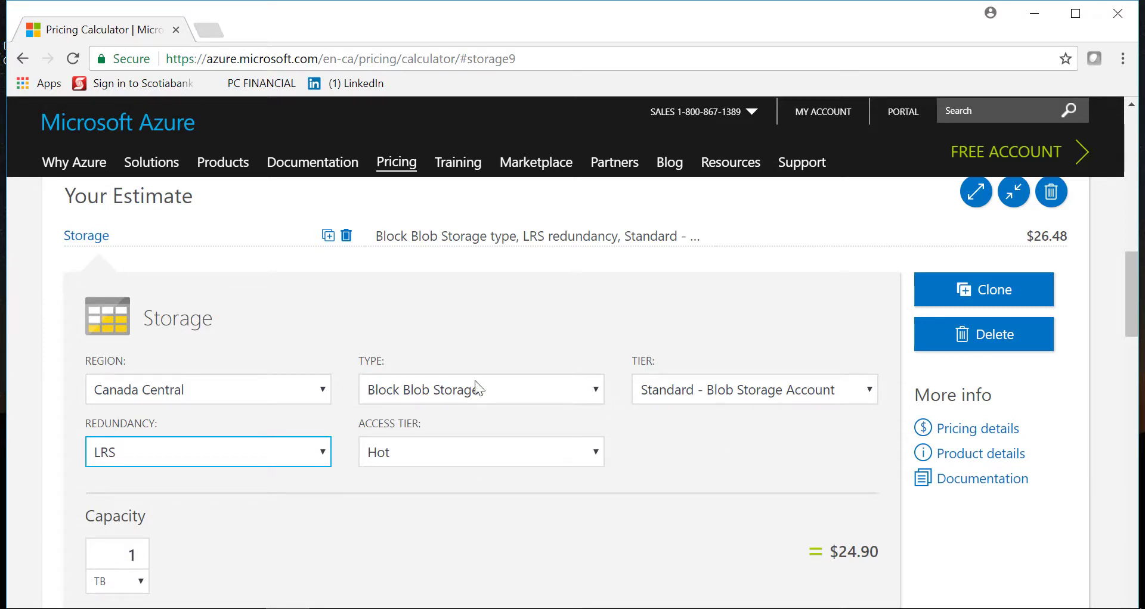
scroll(582, 453, "down", 2)
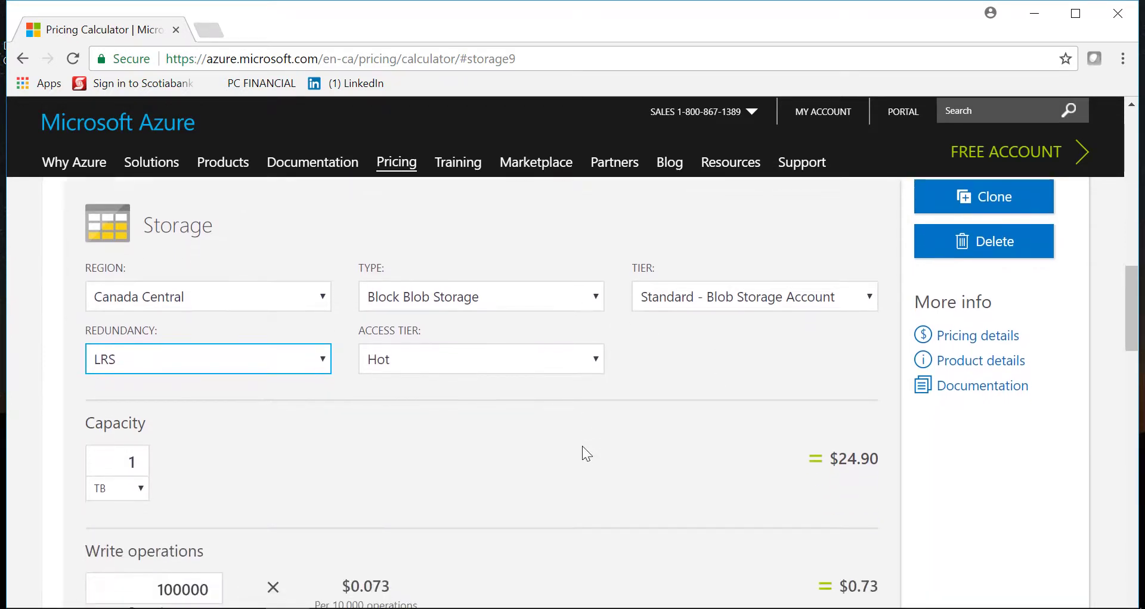